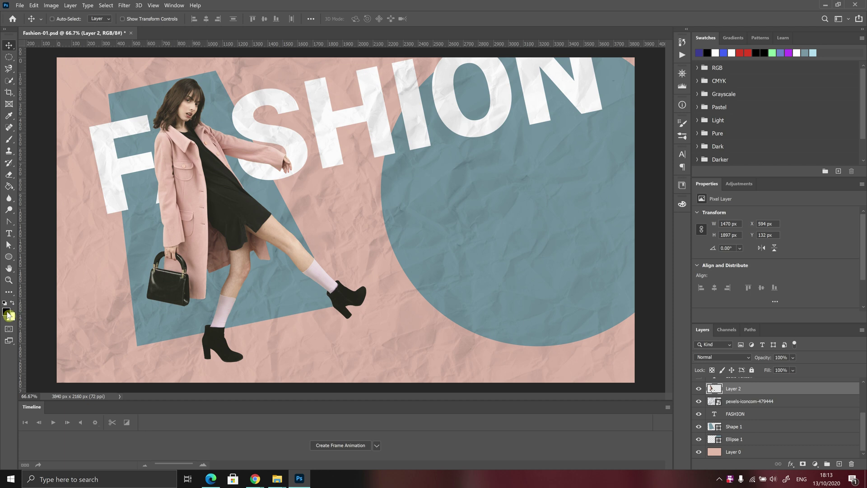
# Step: Open the Color Picker for the foreground color and reposition its dialog over the artwork
pyautogui.click(7, 312)
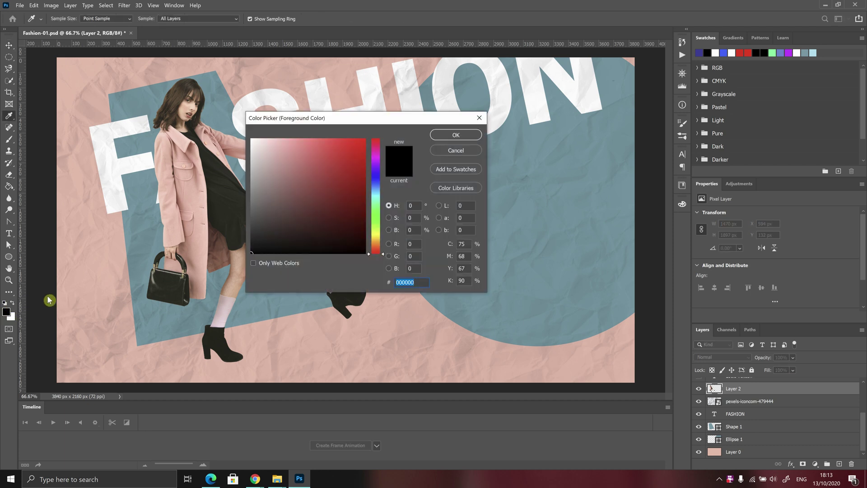
pyautogui.moveTo(337, 116); pyautogui.dragTo(330, 117)
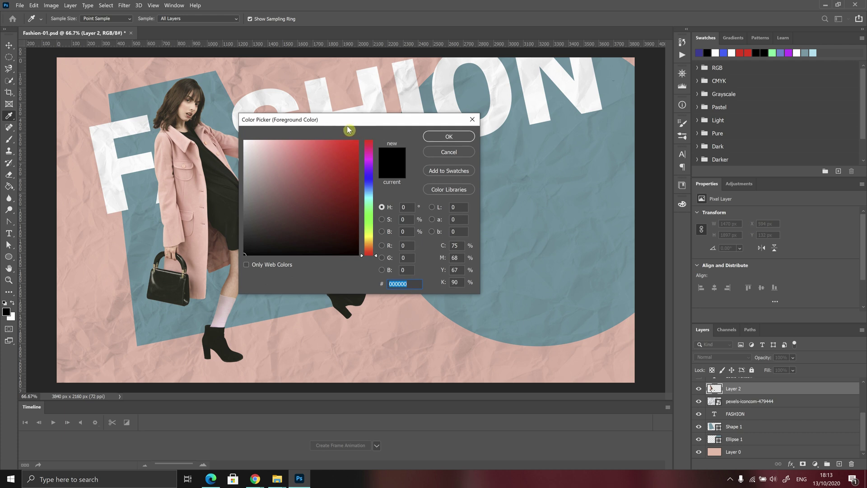
pyautogui.moveTo(355, 122); pyautogui.dragTo(360, 126)
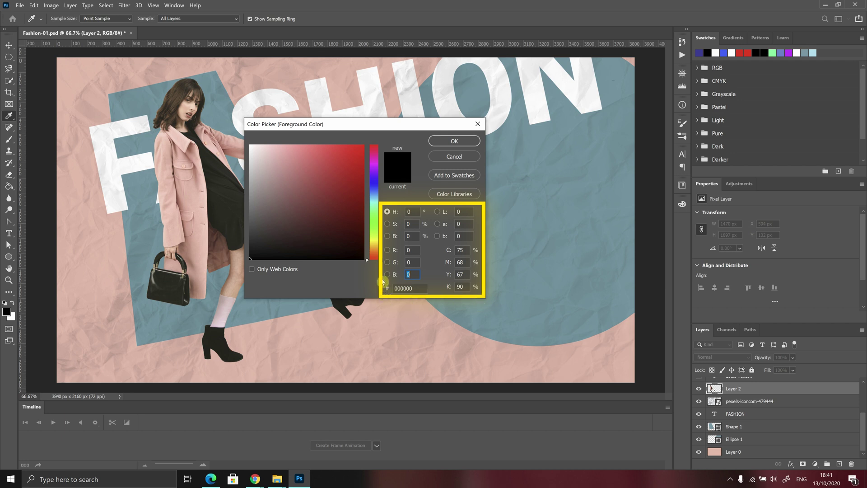
# Step: Preview the color field by each HSB, RGB and Lab component in turn, ending on Hue
pyautogui.click(390, 224)
pyautogui.click(390, 237)
pyautogui.click(387, 250)
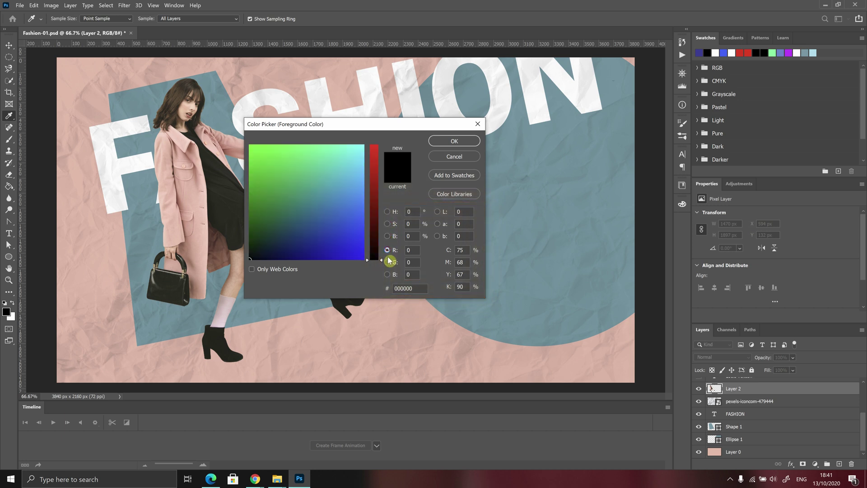
pyautogui.click(387, 262)
pyautogui.click(387, 274)
pyautogui.click(438, 236)
pyautogui.click(437, 224)
pyautogui.click(438, 212)
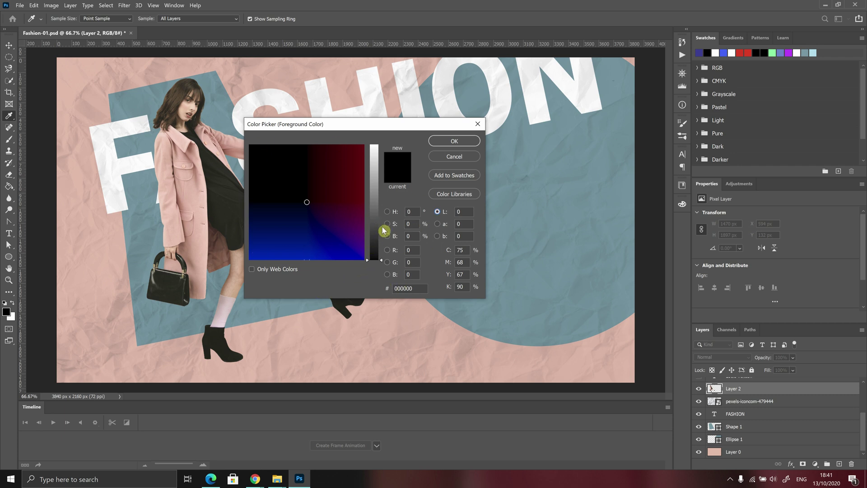
pyautogui.click(387, 211)
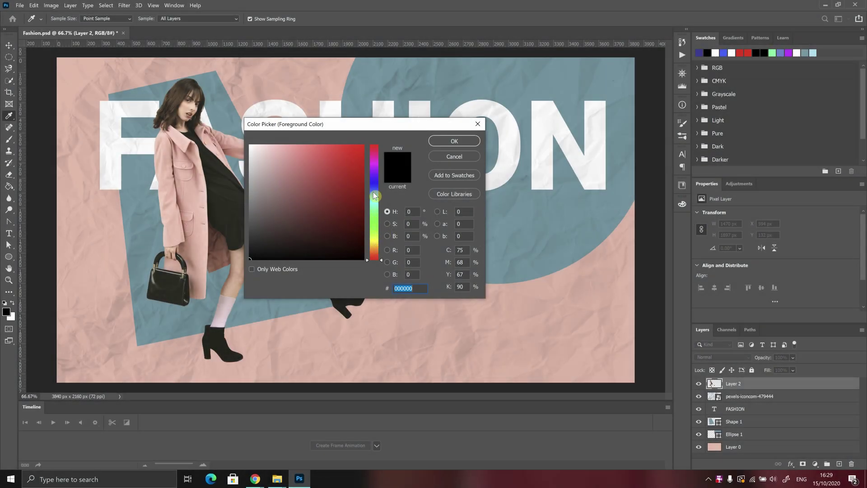
# Step: Choose a green with hue about 127°, saturation about 83% and brightness about 73% as the new foreground color
pyautogui.moveTo(383, 262); pyautogui.dragTo(381, 224)
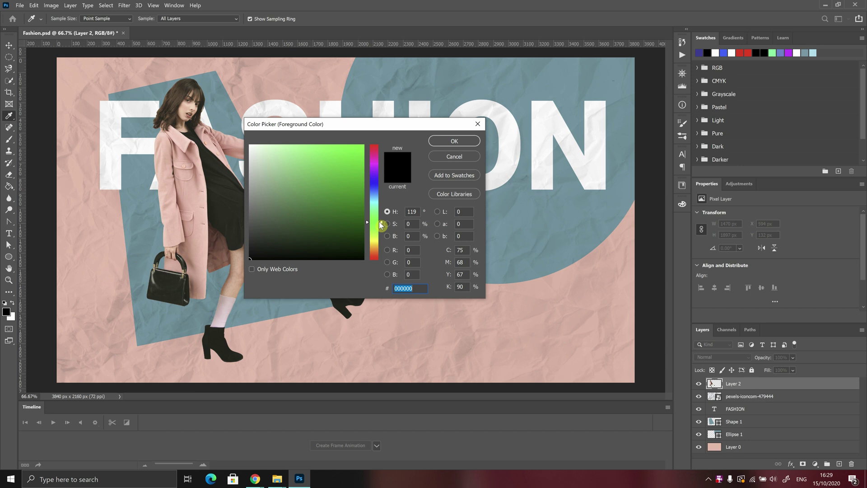
pyautogui.moveTo(379, 222); pyautogui.dragTo(377, 220)
pyautogui.moveTo(314, 195); pyautogui.dragTo(344, 176)
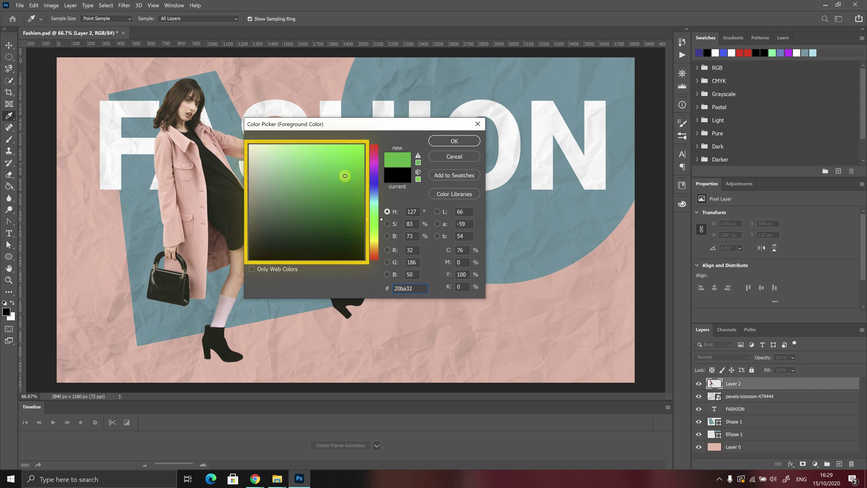
pyautogui.click(345, 177)
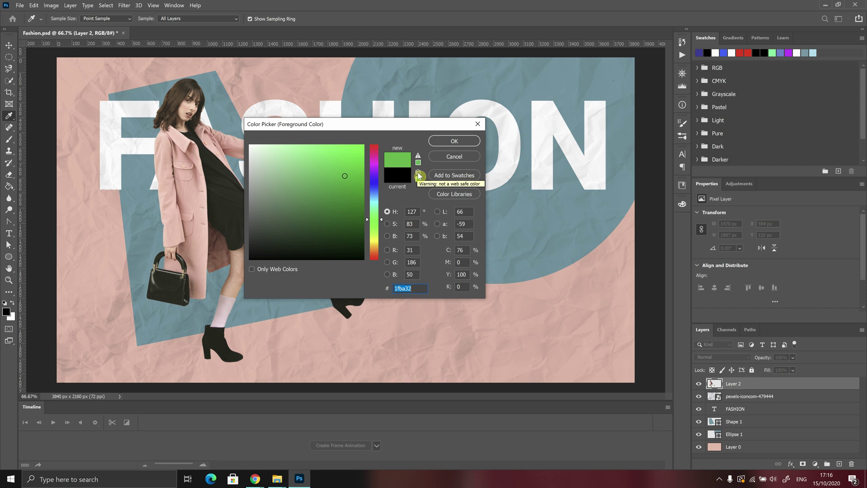
# Step: Try the nearest web-safe color, and enter d3ccc1 as the hexadecimal color value
pyautogui.click(417, 174)
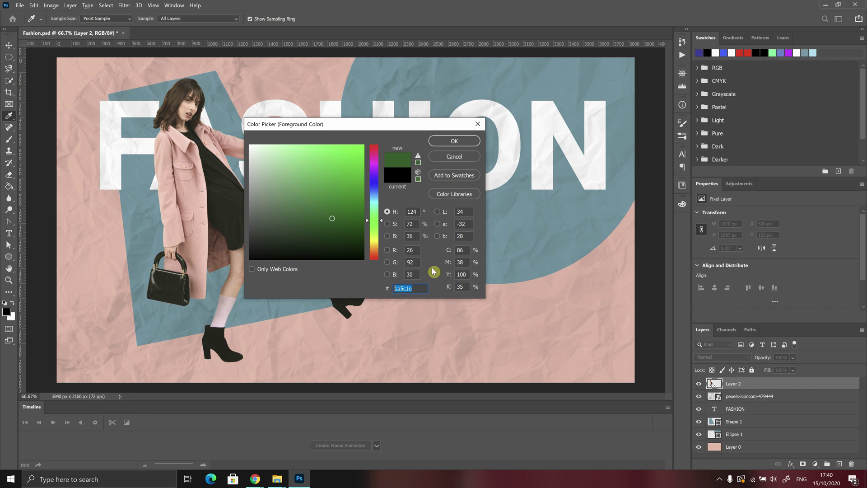
pyautogui.write('#d3ccc1')
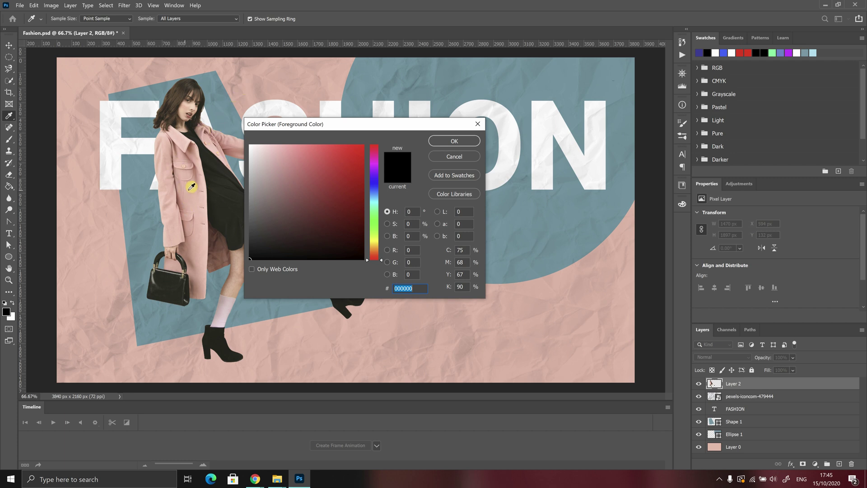
# Step: Sample the foreground color from the model's pink coat, followed by her face and brown hair
pyautogui.click(191, 189)
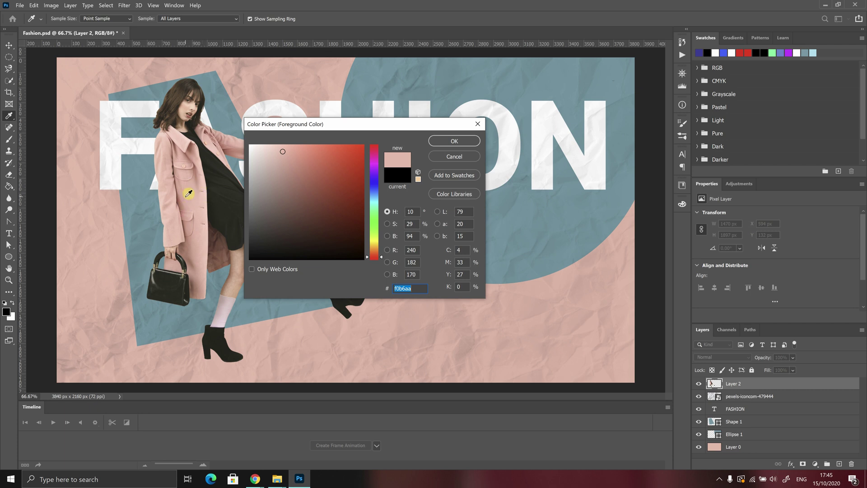
pyautogui.click(183, 106)
pyautogui.click(183, 86)
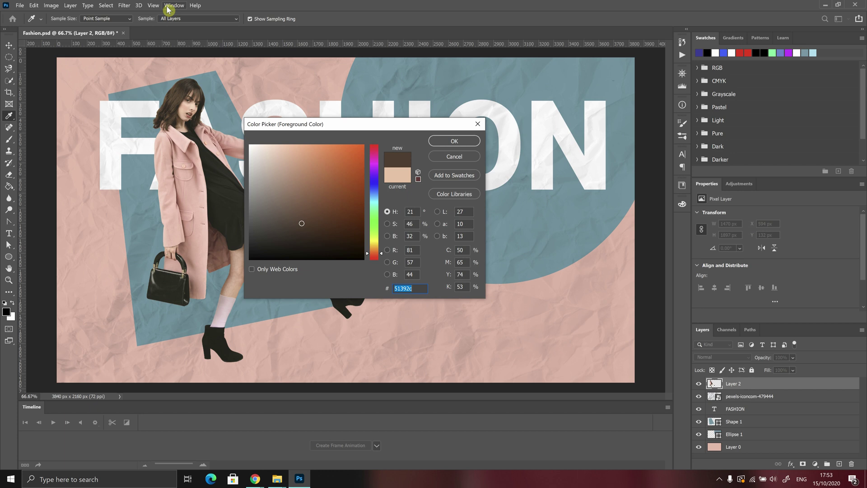
pyautogui.click(180, 6)
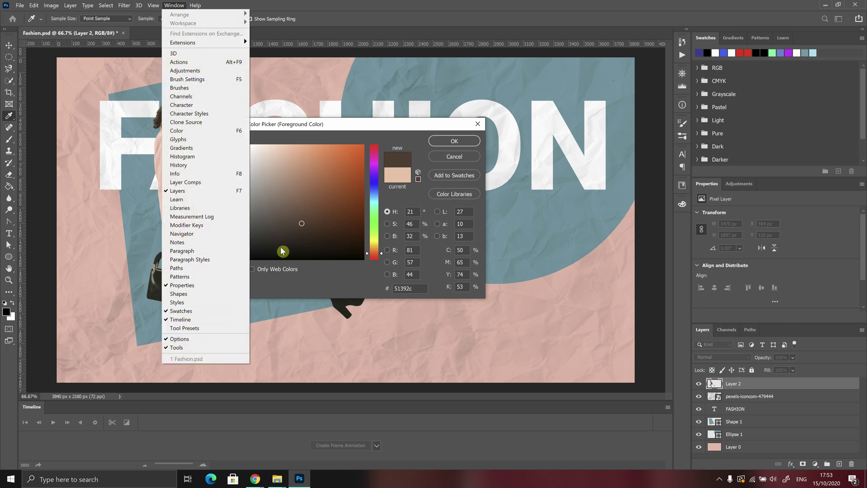
pyautogui.click(376, 145)
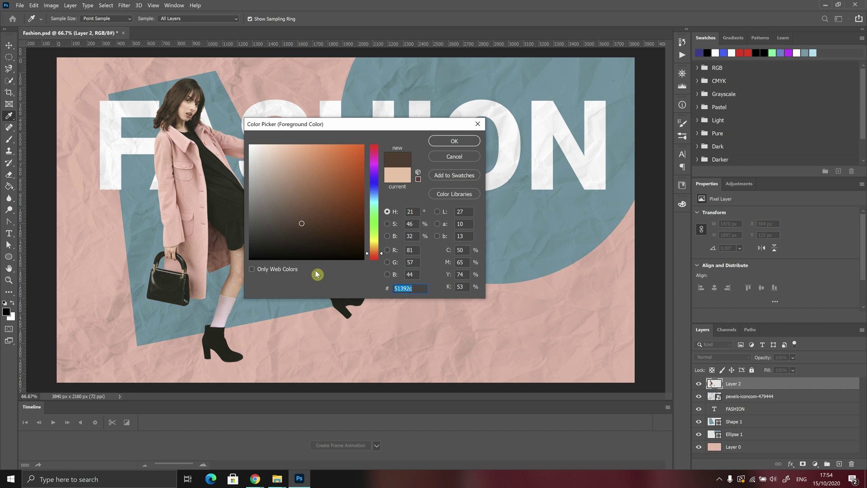
# Step: Sample dark color 252621 from the model's black dress and save it as swatch MyColor in the current library
pyautogui.moveTo(226, 198)
pyautogui.mouseDown()
pyautogui.moveTo(224, 209)
pyautogui.moveTo(228, 190)
pyautogui.mouseUp()
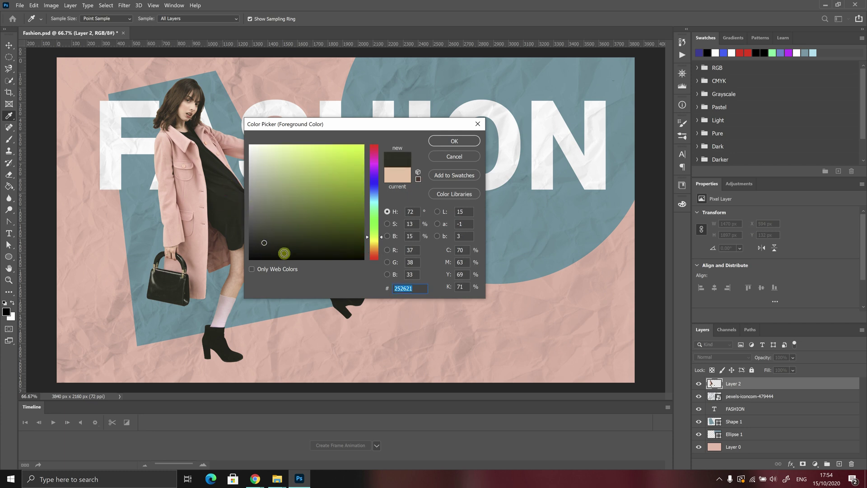
pyautogui.click(461, 176)
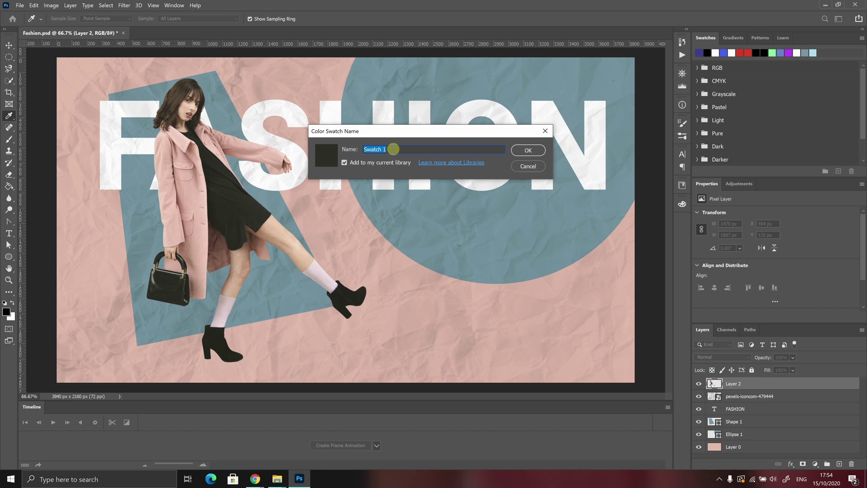
pyautogui.write('MyColor')
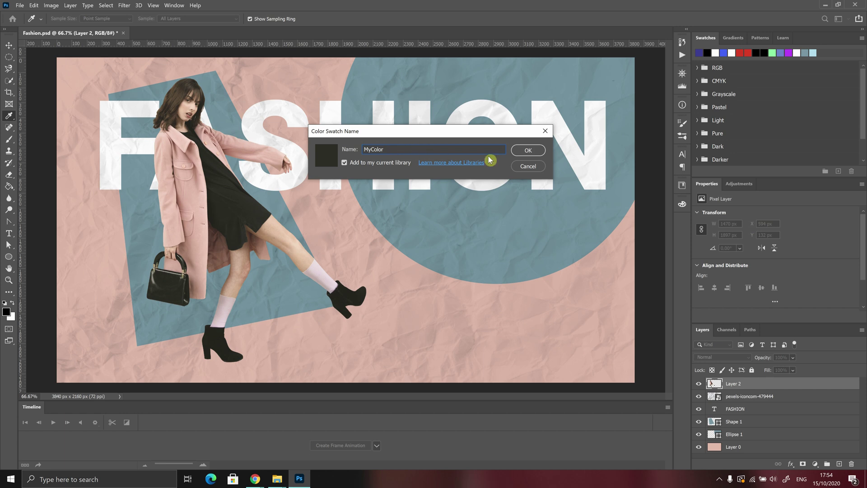
pyautogui.click(529, 153)
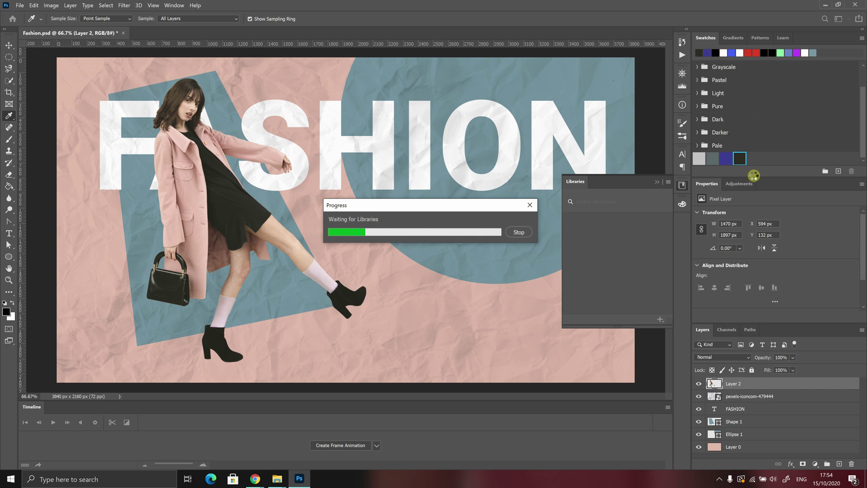
pyautogui.click(682, 186)
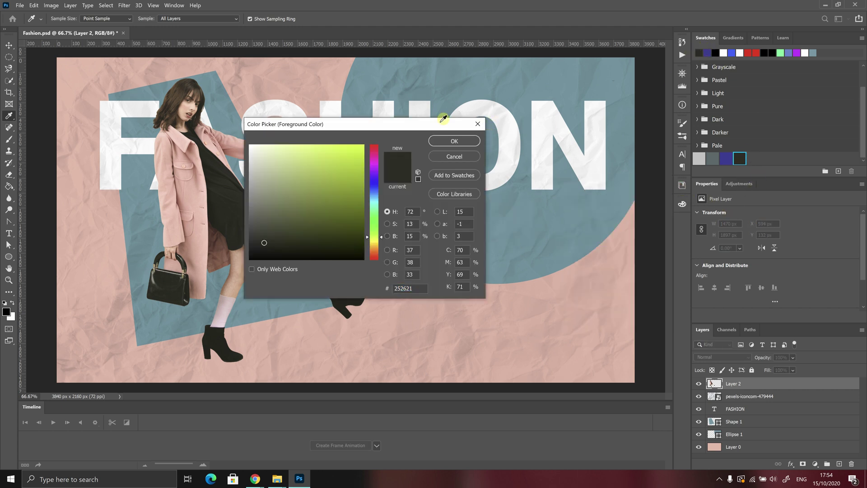
# Step: Close the Color Picker and switch the foreground color to the recent blue swatch, followed by the recent dark swatch
pyautogui.click(477, 125)
pyautogui.click(732, 53)
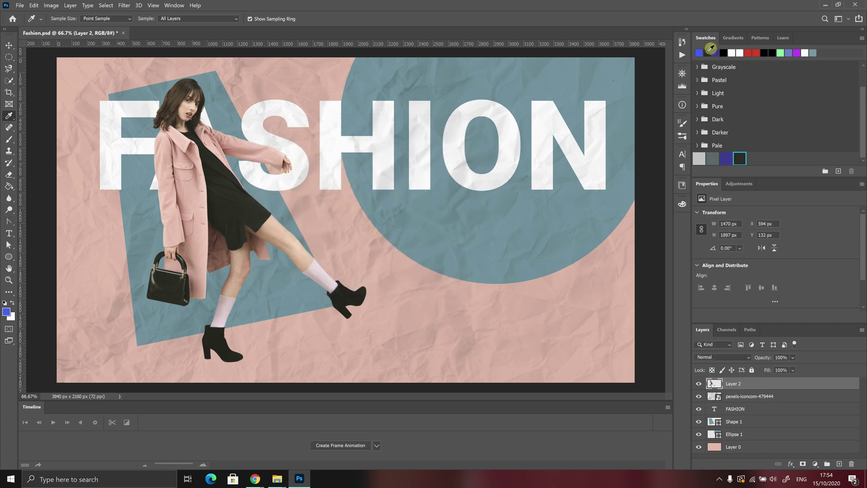
pyautogui.click(707, 52)
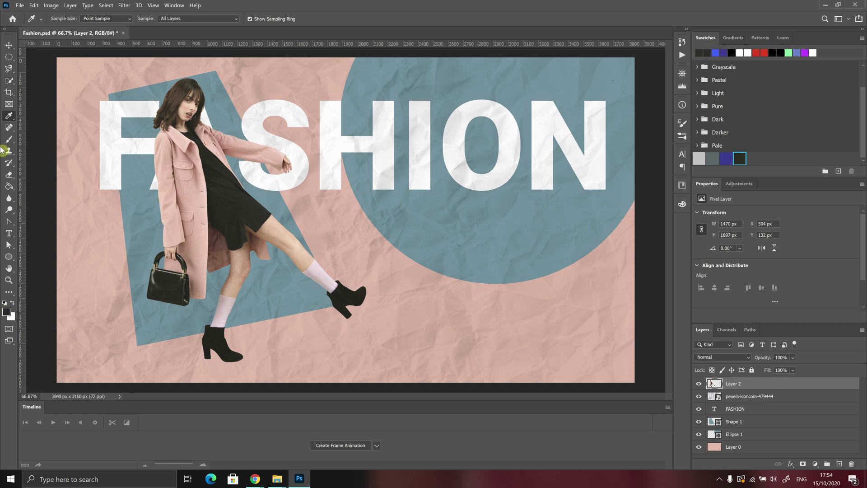